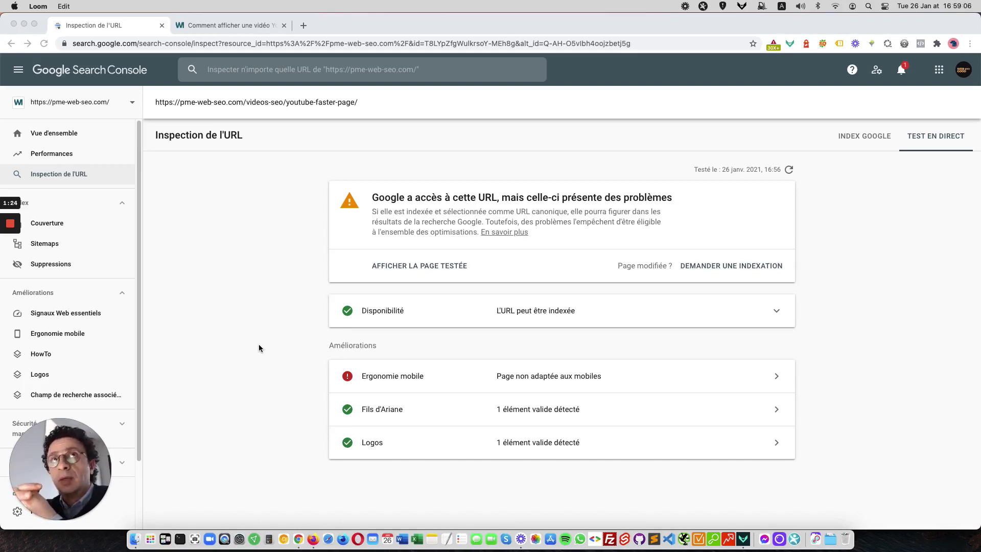
# Step: Switch to Firefox and examine the site's wp-content and wp-includes folders in WP File Manager
pyautogui.press('super+Tab')
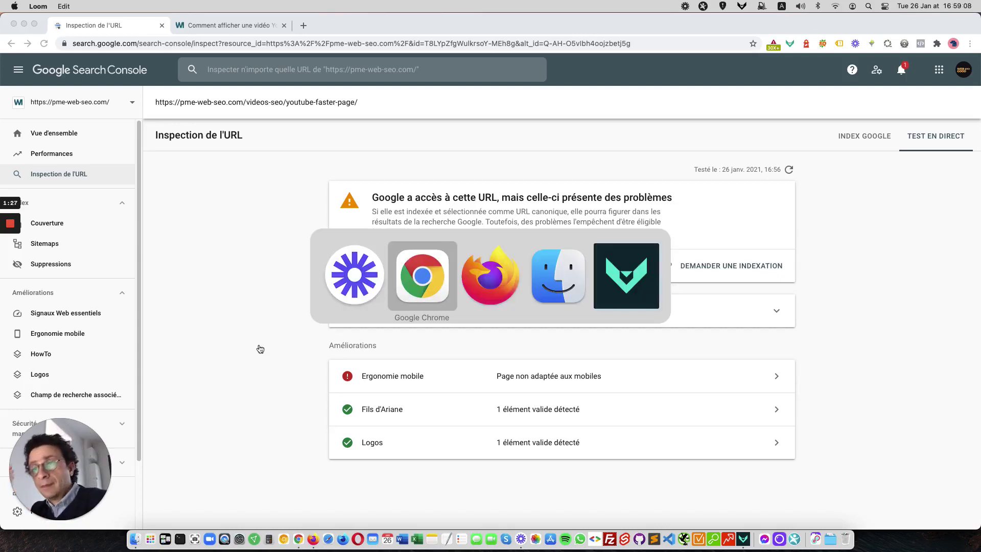
pyautogui.press('super+Tab')
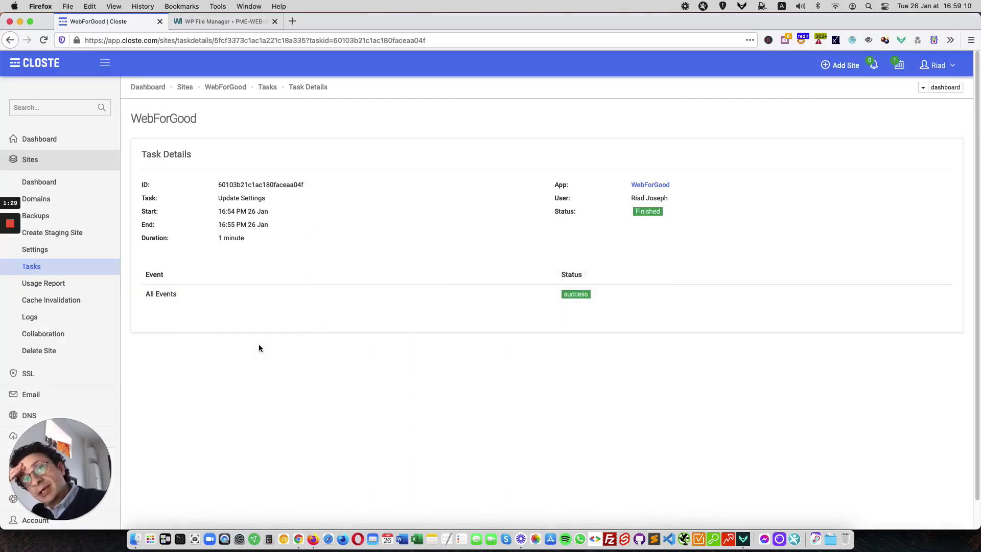
pyautogui.click(220, 21)
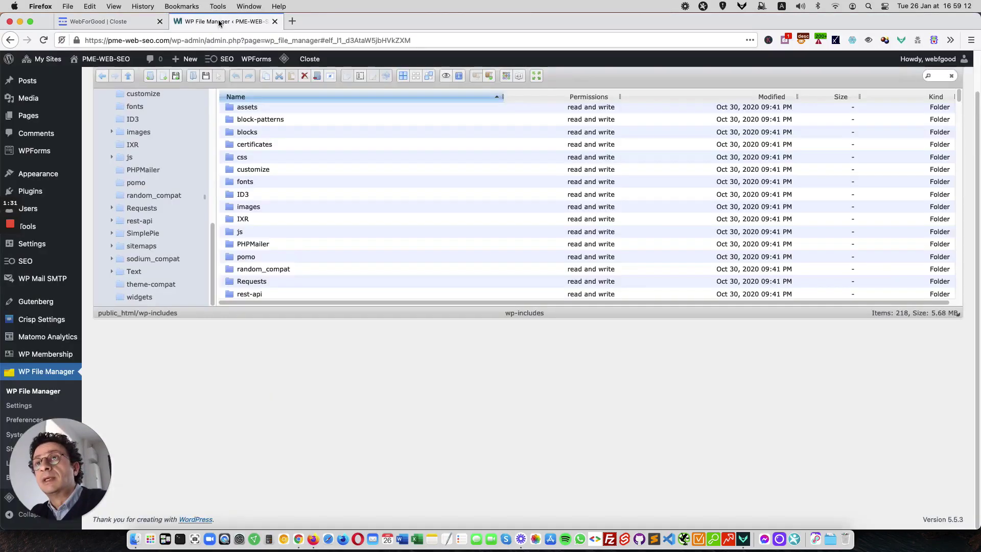
pyautogui.scroll(5, 123, 190)
pyautogui.scroll(-2, 123, 190)
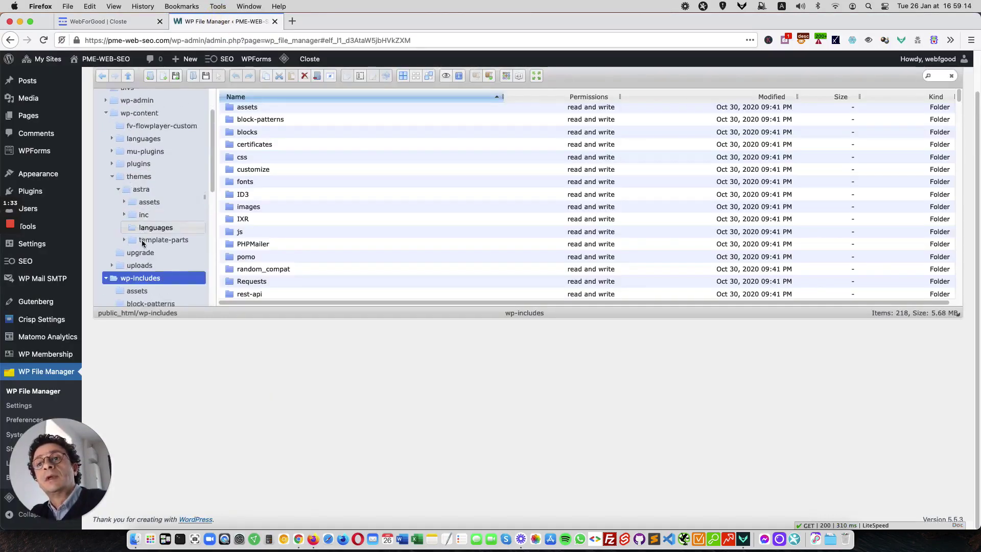
pyautogui.scroll(8, 154, 183)
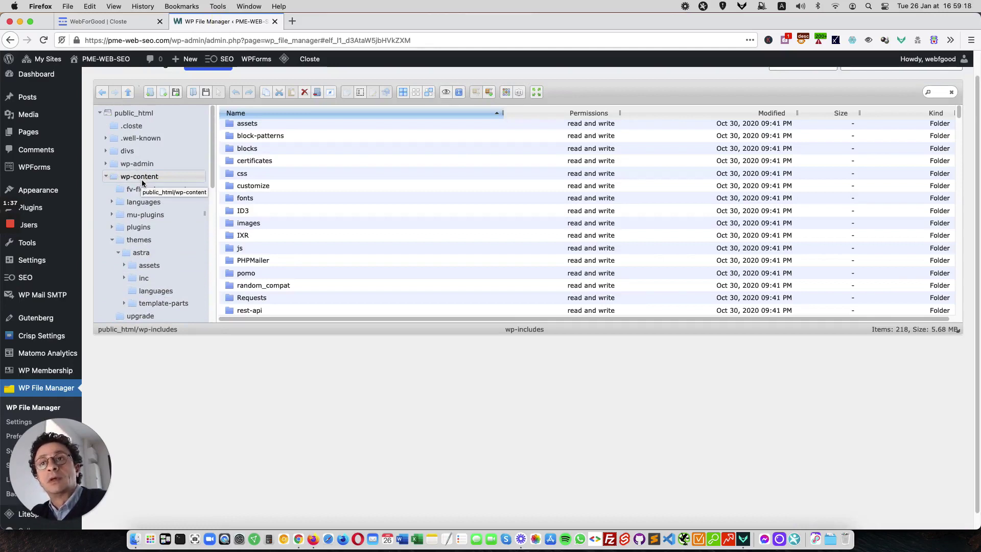
pyautogui.press('super+shift+l')
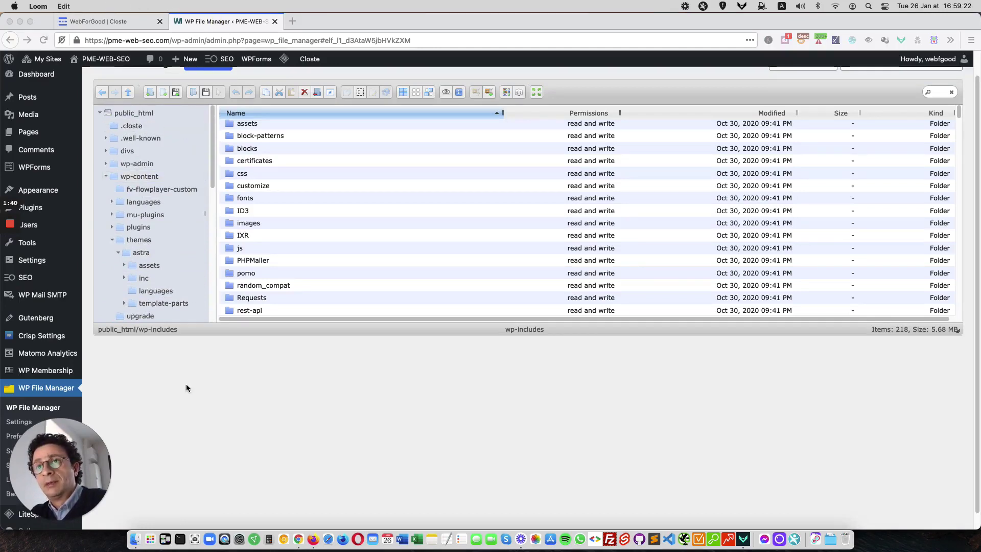
# Step: Switch to Chrome and open the Ergonomie mobile details of the inspected youtube-faster-page URL in Search Console
pyautogui.press('super+Tab')
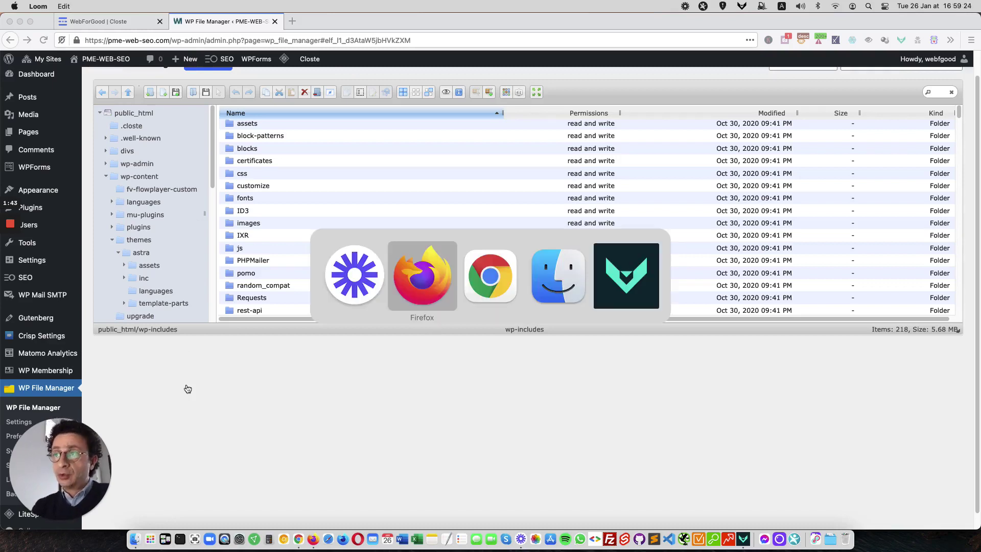
pyautogui.press('super+Tab')
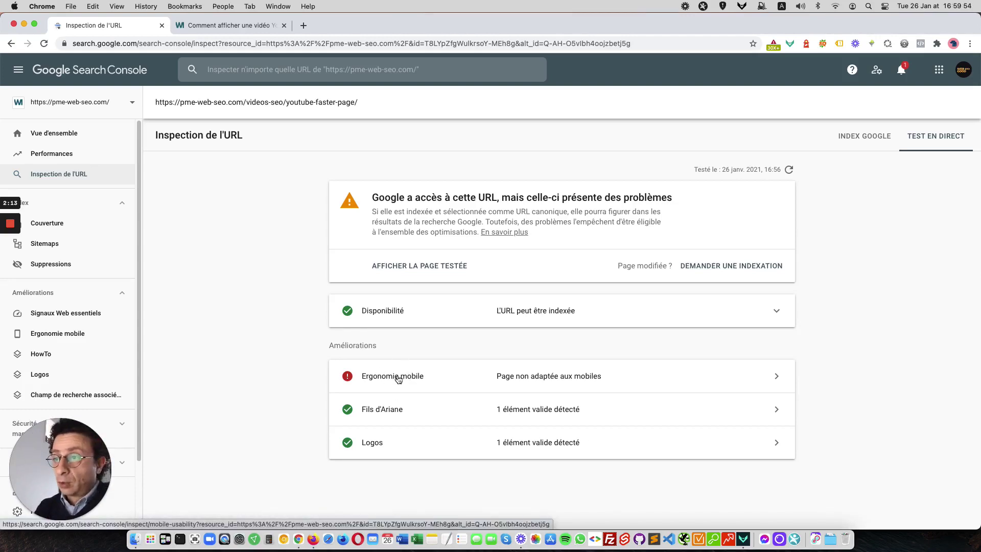
pyautogui.click(420, 383)
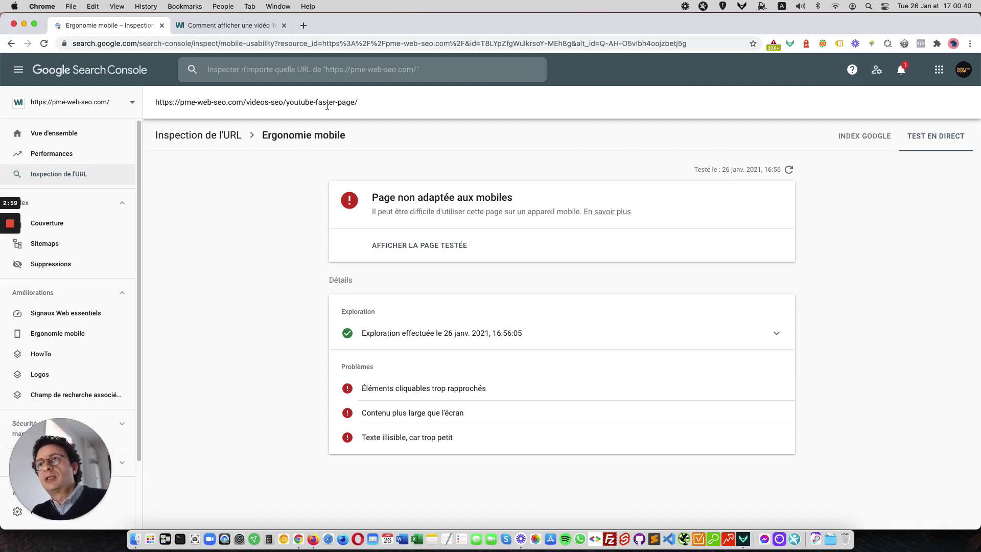
# Step: Show the YouTube video article in Chrome's developer tools with mobile device emulation enabled
pyautogui.click(237, 23)
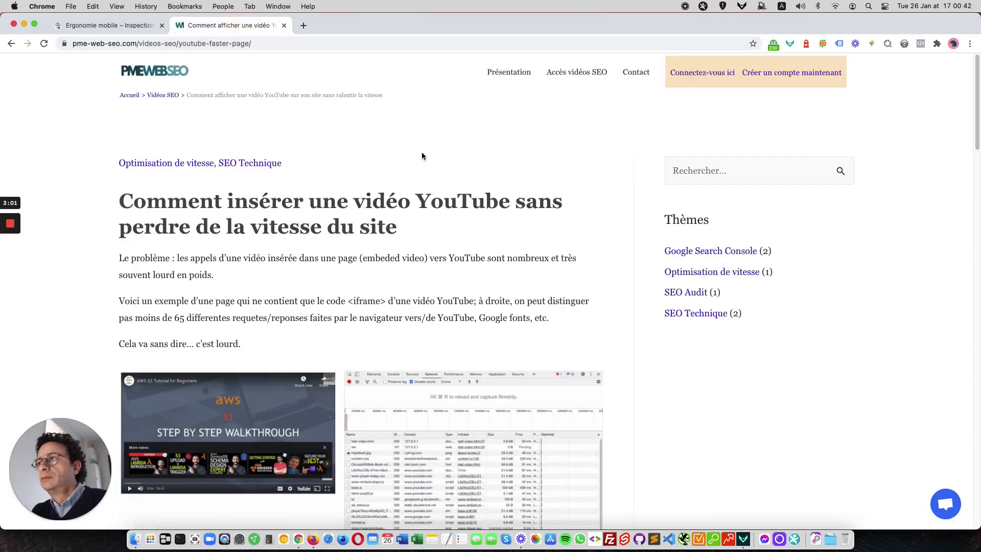
pyautogui.press('super+alt+i')
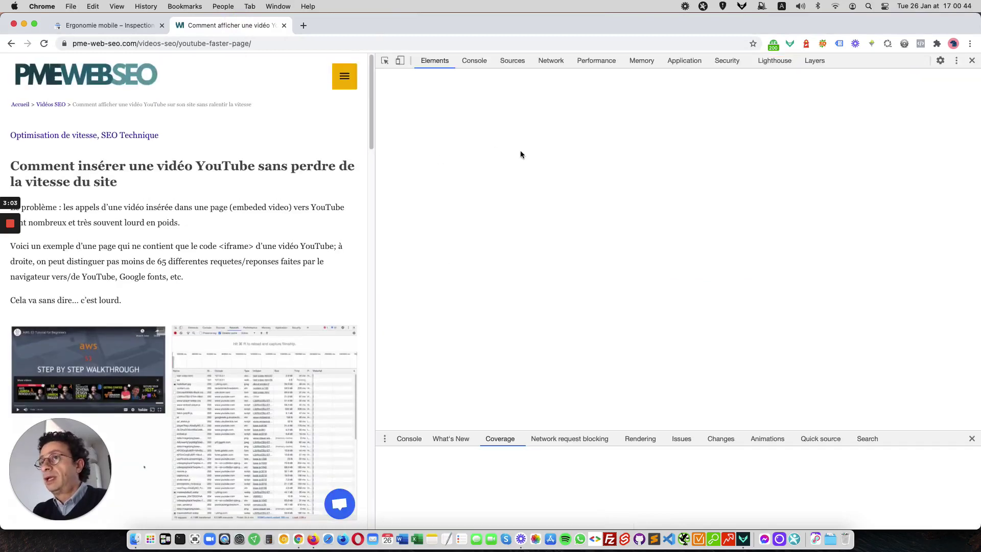
pyautogui.click(401, 61)
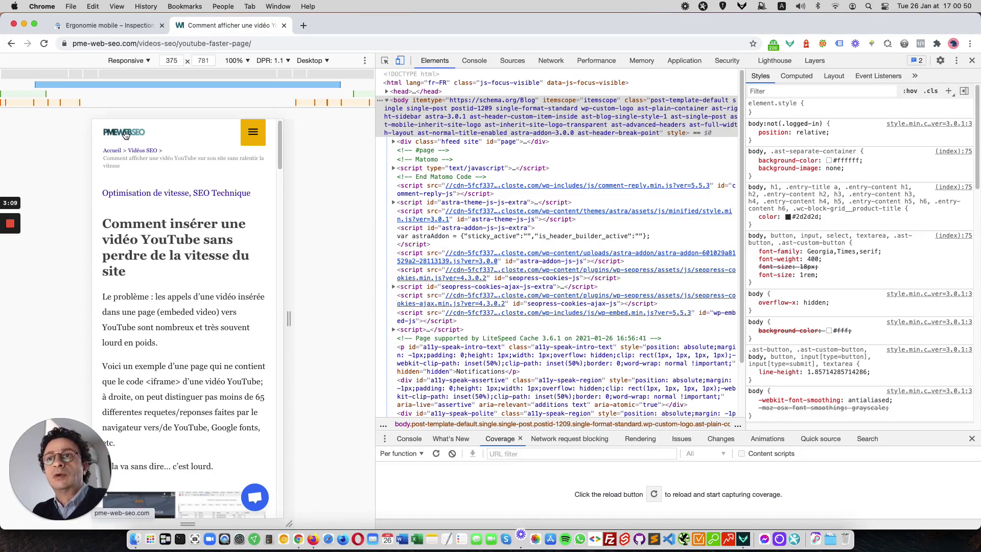
# Step: Check the mobile header menu, the article's layout down the page, and the page markup in the emulated view
pyautogui.click(253, 133)
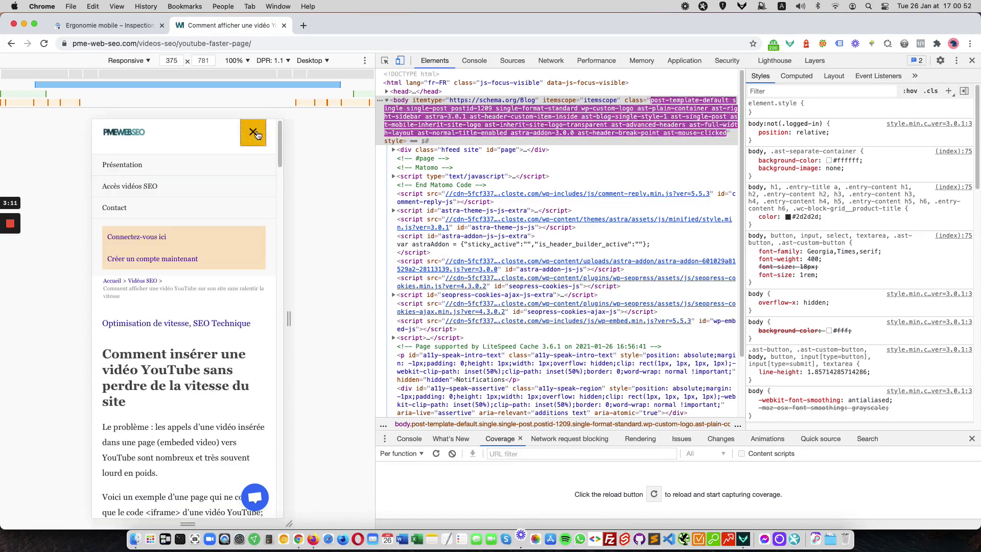
pyautogui.click(250, 137)
pyautogui.scroll(-20, 183, 251)
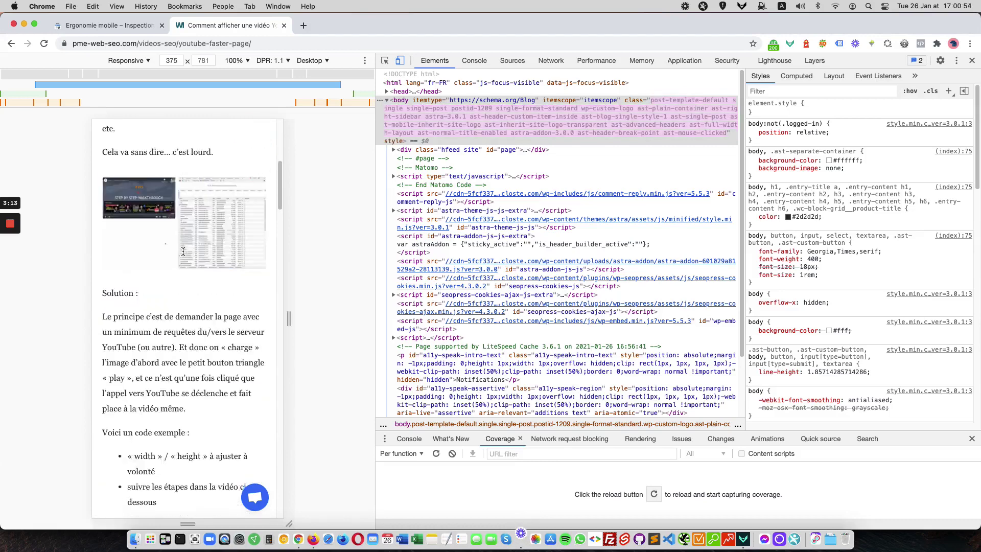
pyautogui.scroll(-20, 183, 252)
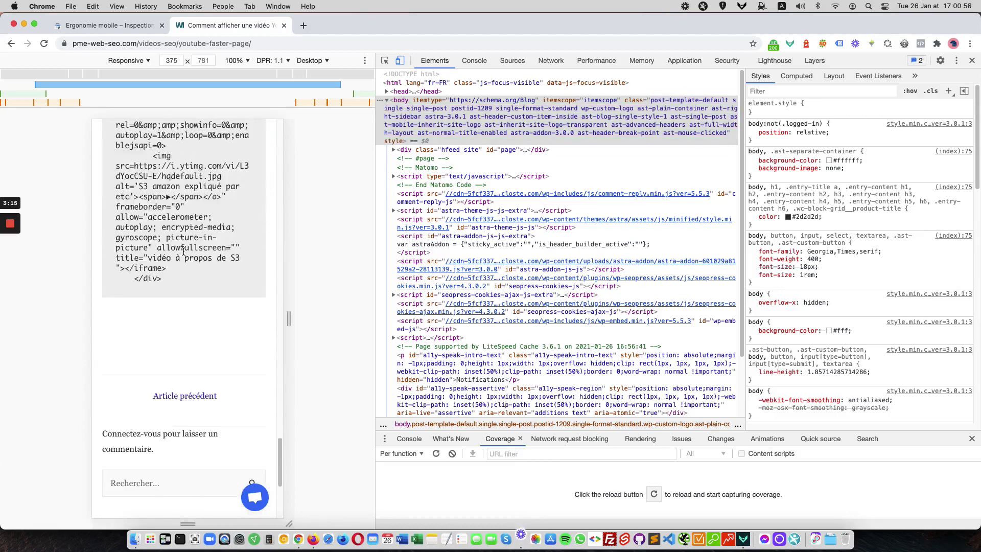
pyautogui.scroll(15, 190, 288)
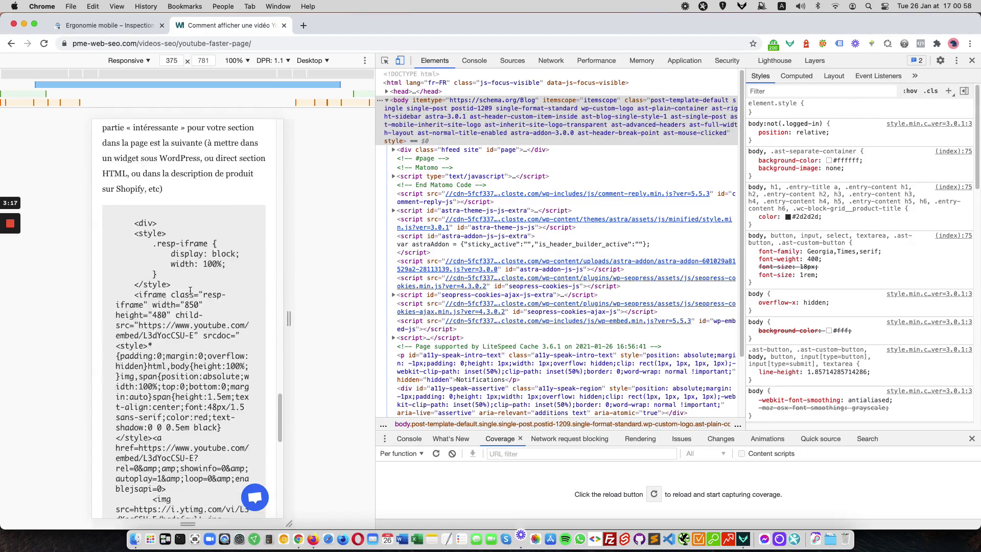
pyautogui.scroll(-5, 190, 288)
pyautogui.scroll(10, 190, 292)
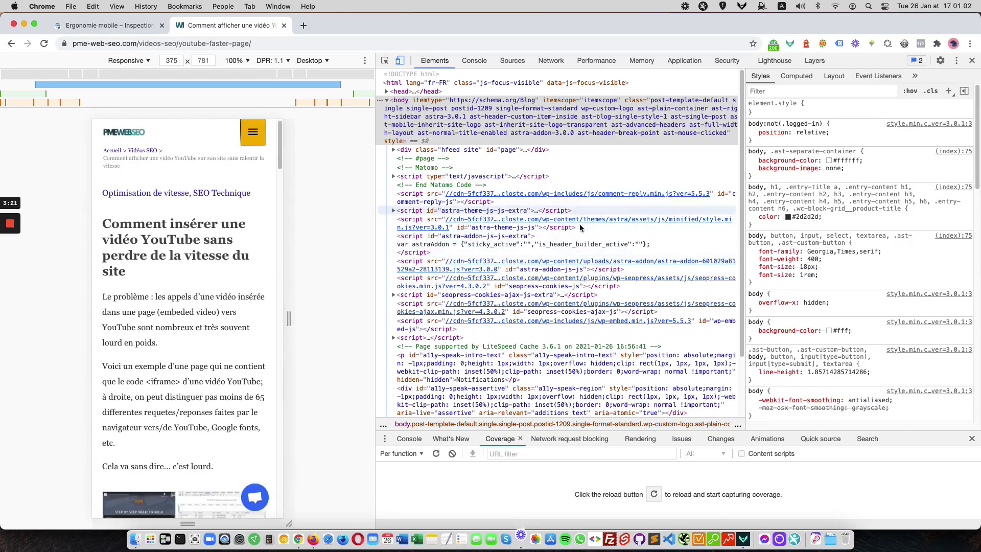
pyautogui.scroll(-2, 581, 228)
pyautogui.scroll(-1, 581, 228)
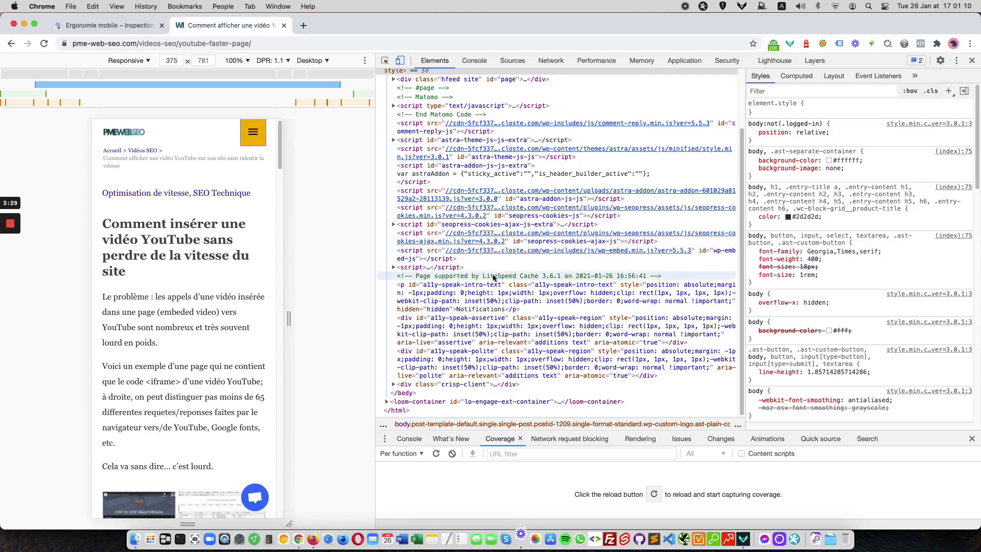
pyautogui.click(522, 538)
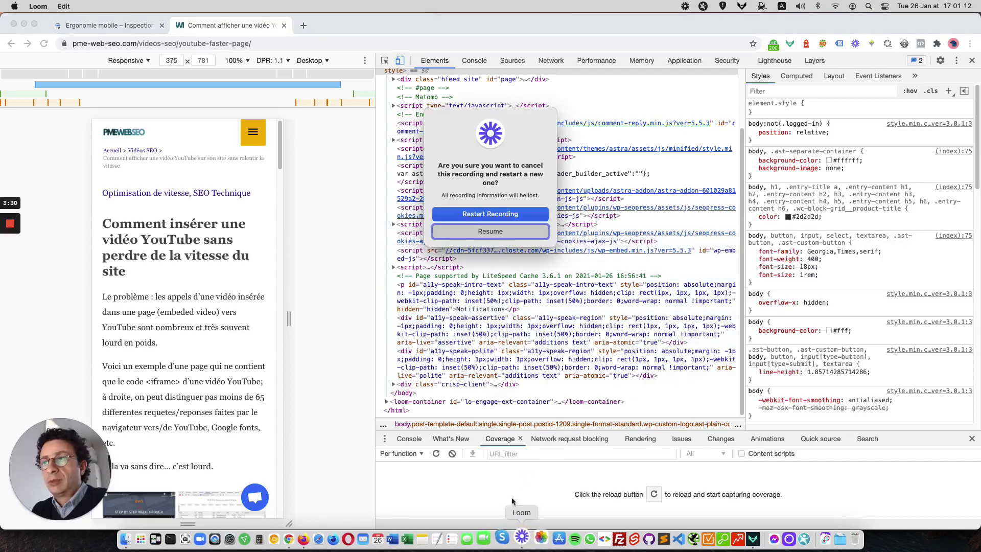
pyautogui.click(491, 231)
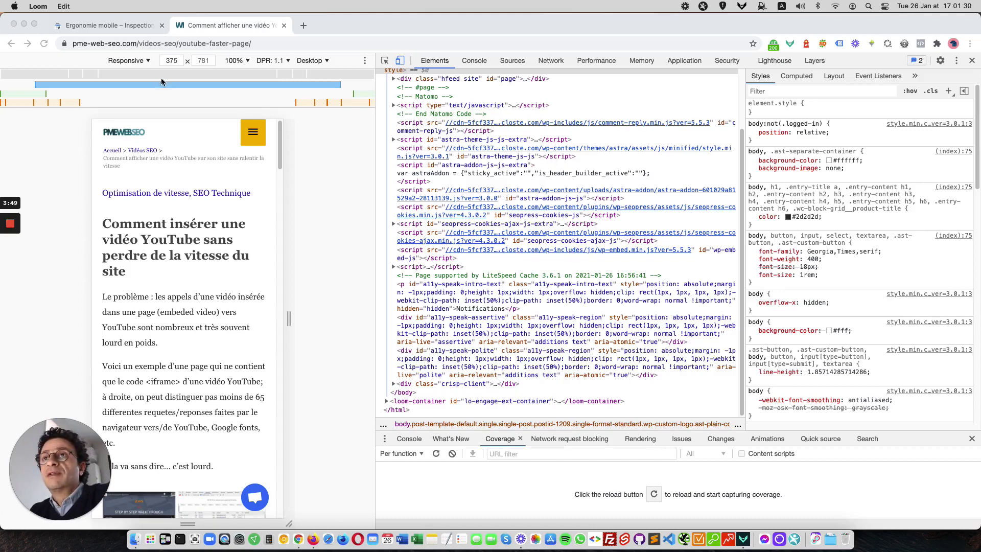
# Step: Open the article's page source and check the article URL's status with Link Redirect Trace
pyautogui.rightClick(227, 166)
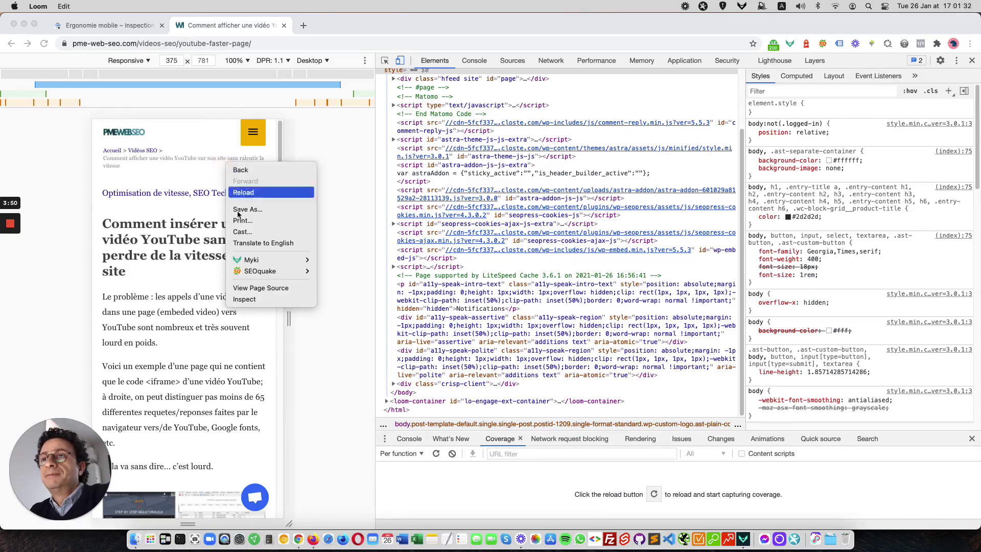
pyautogui.click(240, 289)
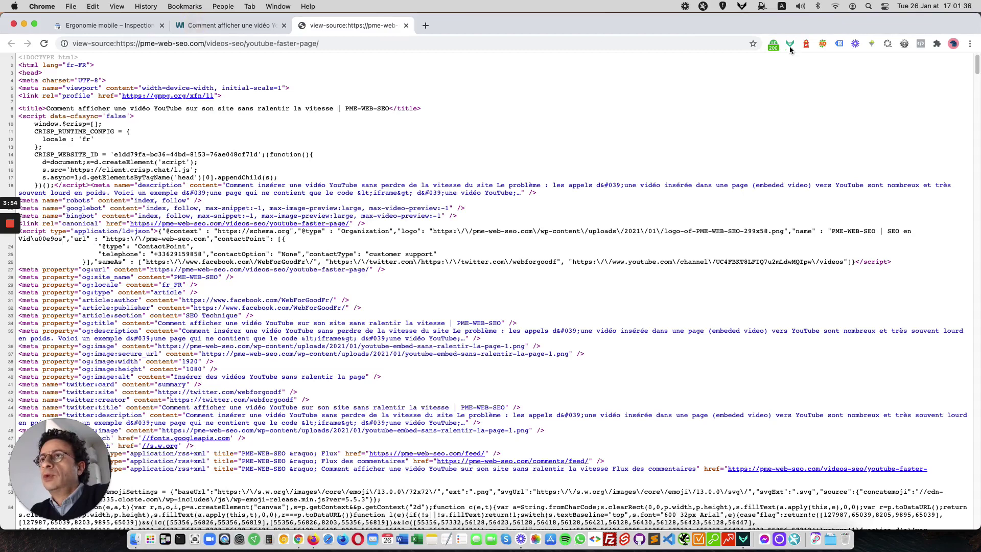
pyautogui.hotkey('ctrl', 'shift', 'Tab')
pyautogui.click(773, 45)
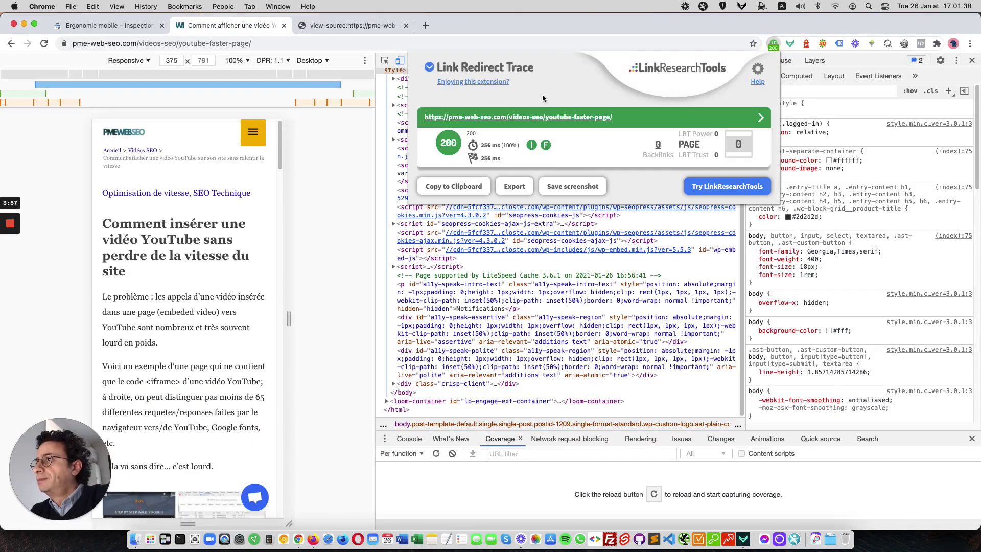
pyautogui.click(473, 26)
# Step: From the article's page source, open the linked fonticonpicker.base-theme.react.css stylesheet of the accordion-toggle plugin
pyautogui.click(374, 27)
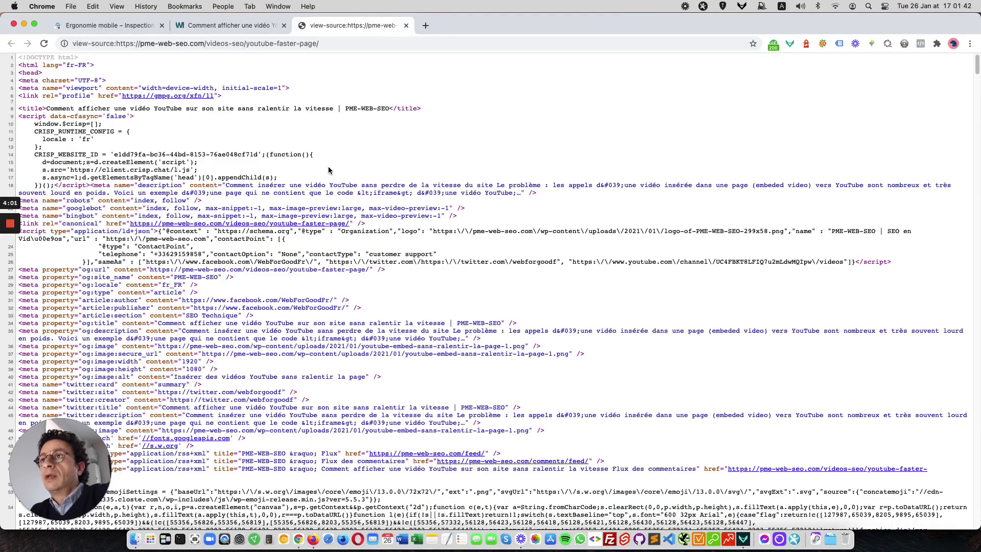
pyautogui.scroll(-10, 351, 245)
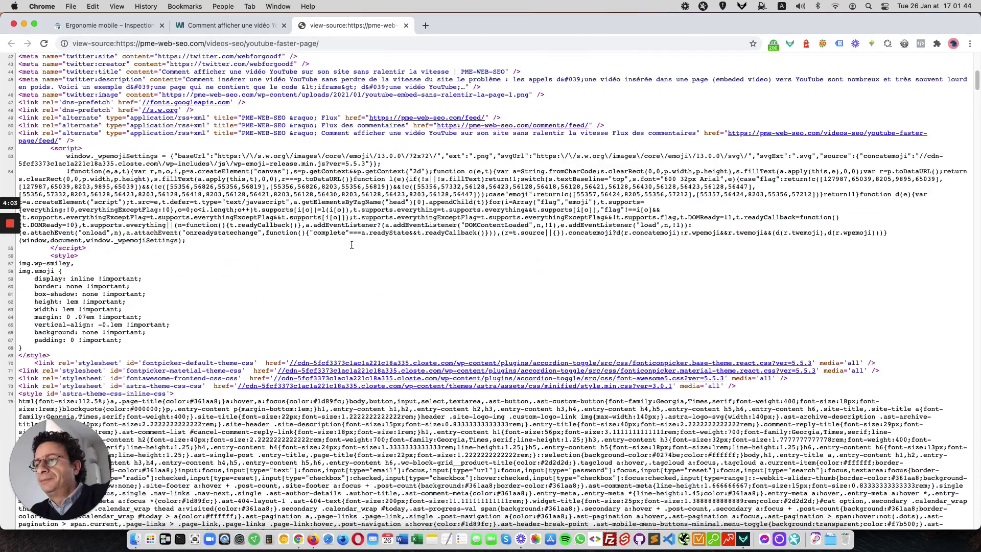
pyautogui.click(724, 362)
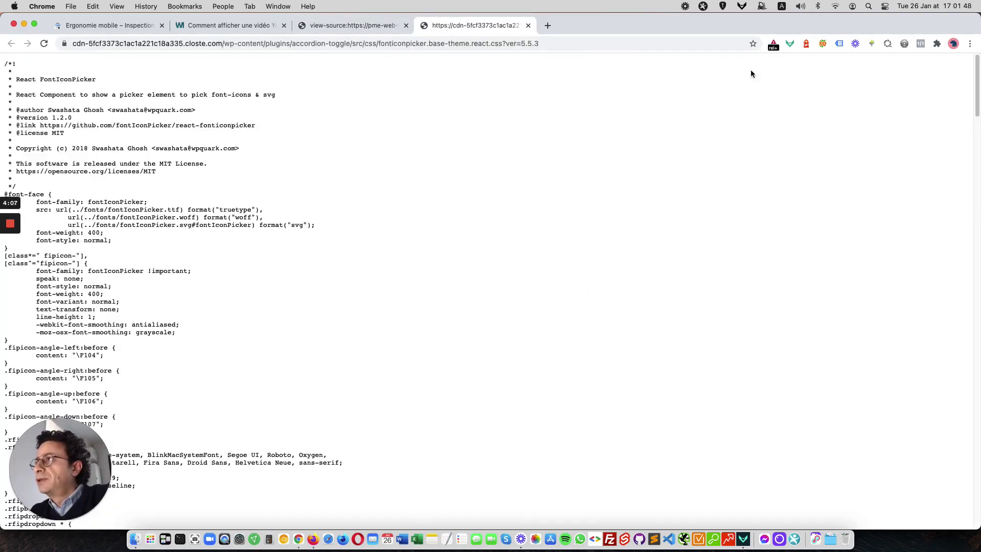
# Step: Expand the Link Redirect Trace report for the CDN stylesheet and examine its robots.txt, canonical and header details
pyautogui.click(774, 45)
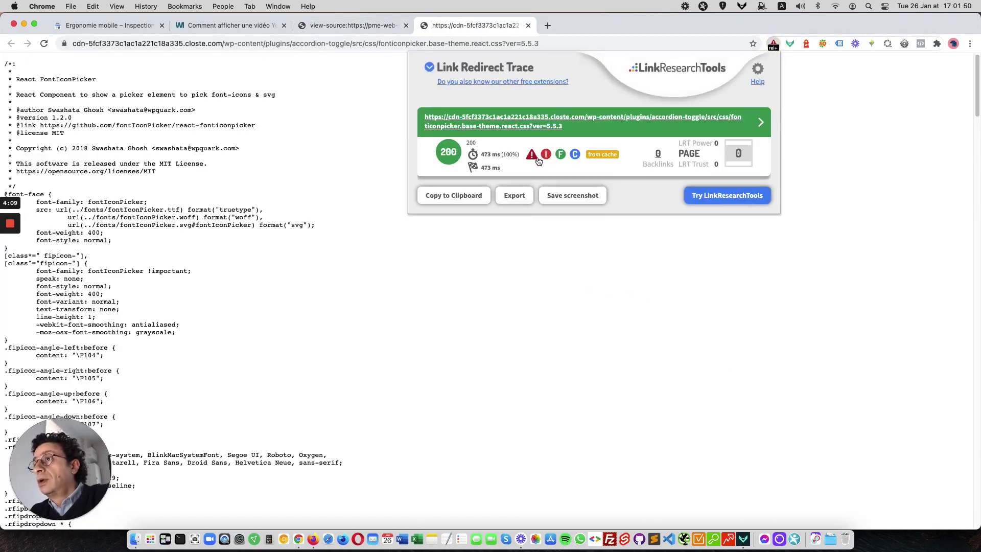
pyautogui.click(527, 169)
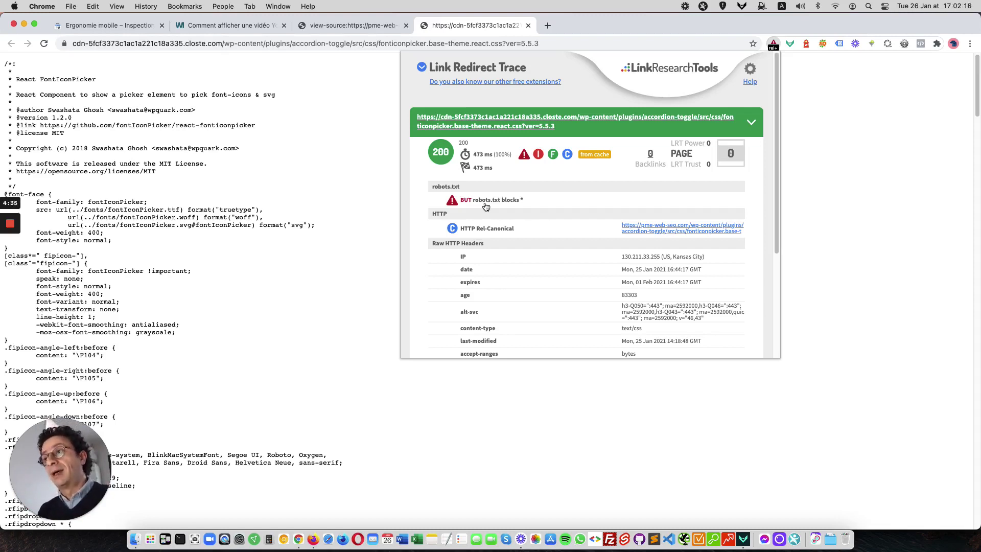
pyautogui.click(345, 143)
# Step: Rerun the live URL test for youtube-faster-page in Search Console and open its Ergonomie mobile details
pyautogui.click(114, 29)
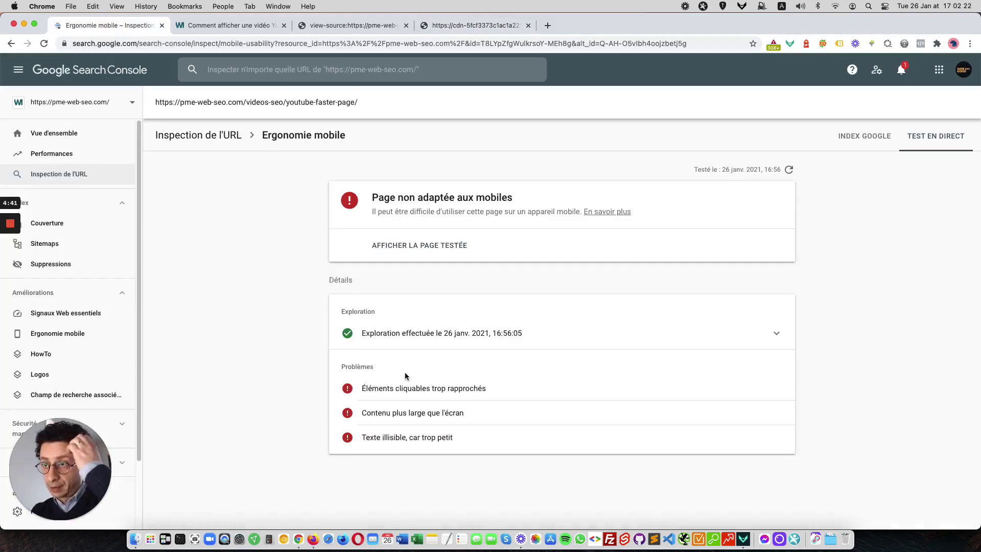
pyautogui.click(789, 170)
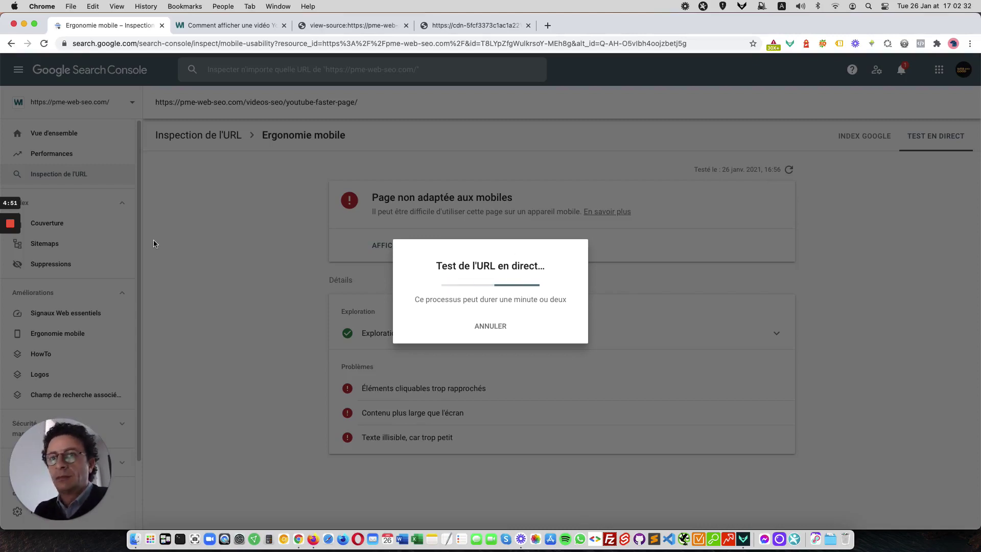
pyautogui.moveTo(10, 244)
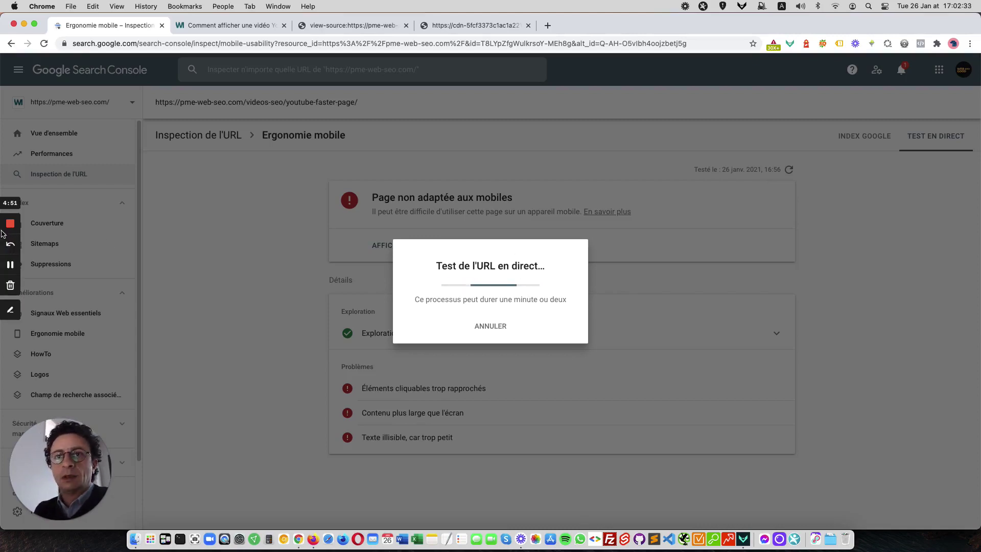
pyautogui.click(10, 264)
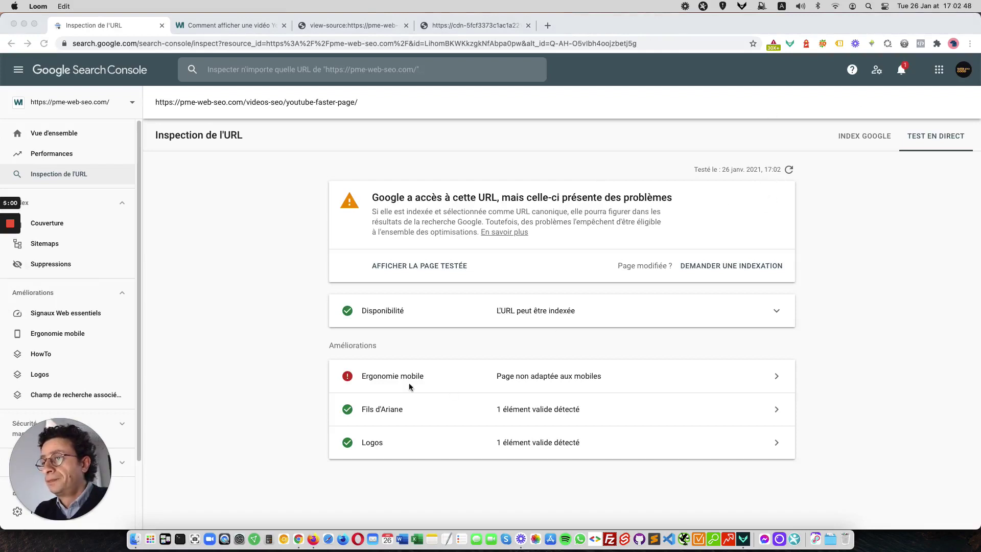
pyautogui.click(444, 378)
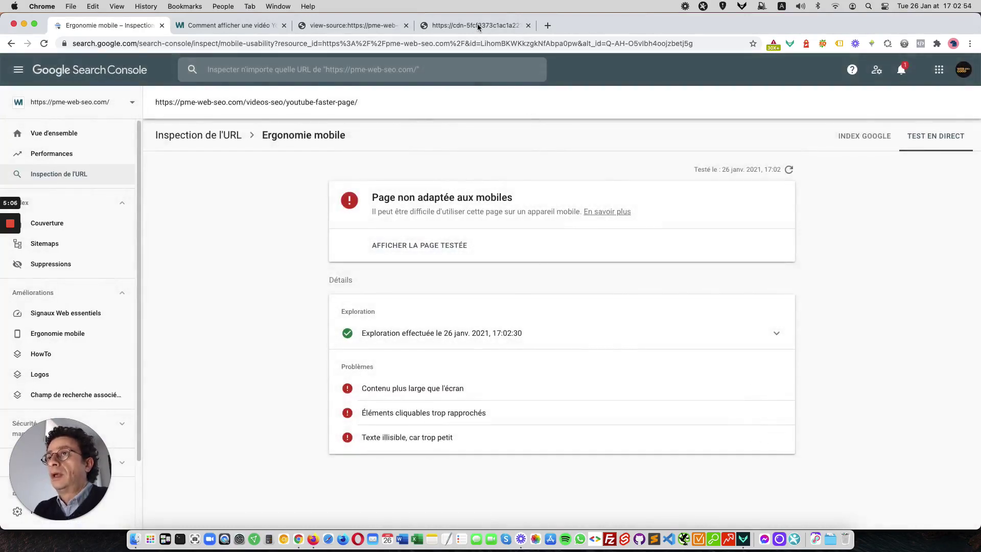
# Step: Switch to Closte in Firefox and open the CDN settings of the WebForGood site
pyautogui.press('super+Tab')
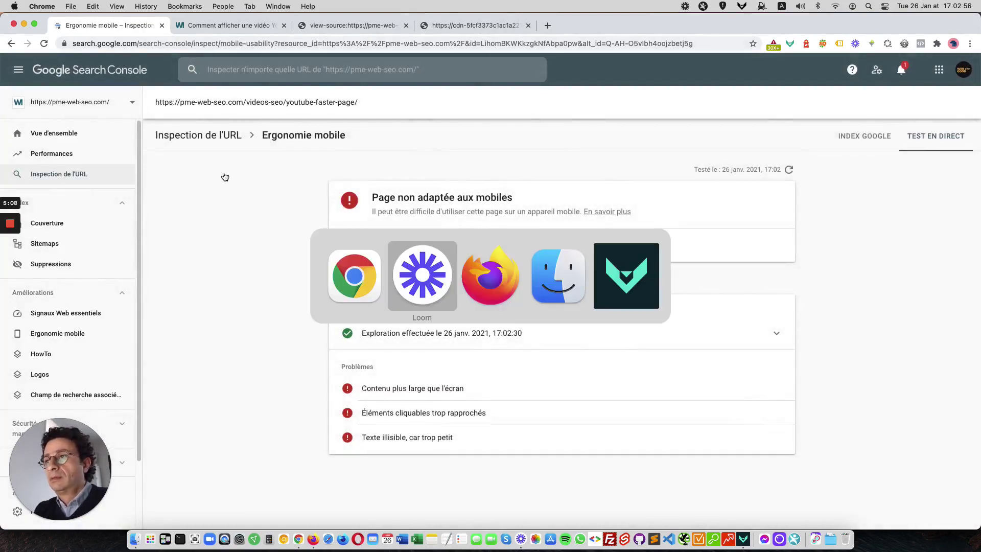
pyautogui.press('super+Tab')
pyautogui.click(139, 20)
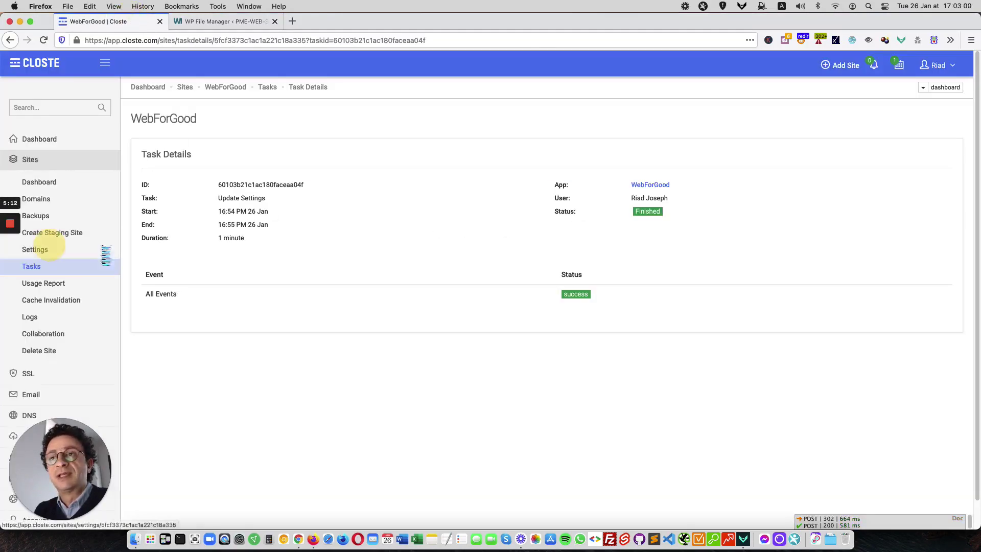
pyautogui.click(49, 249)
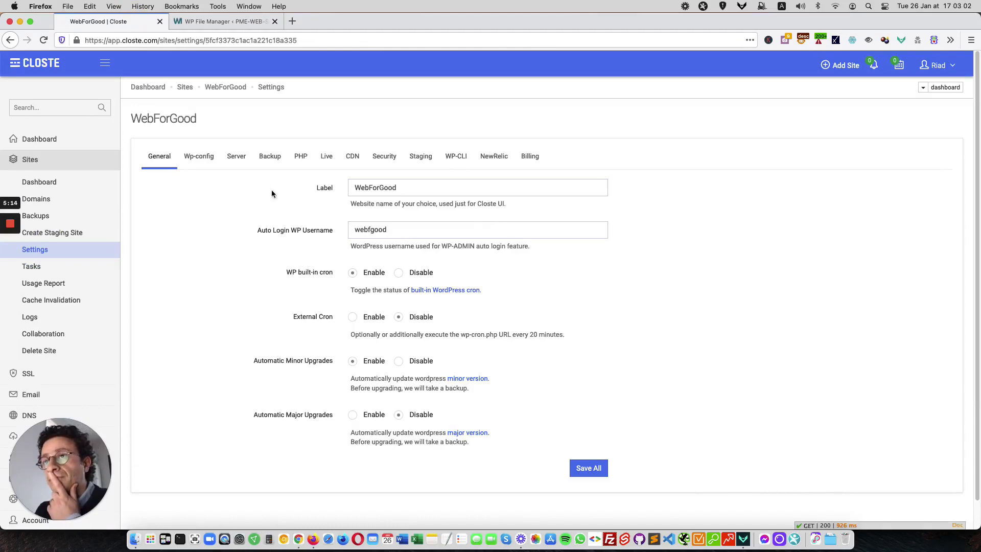
pyautogui.click(352, 156)
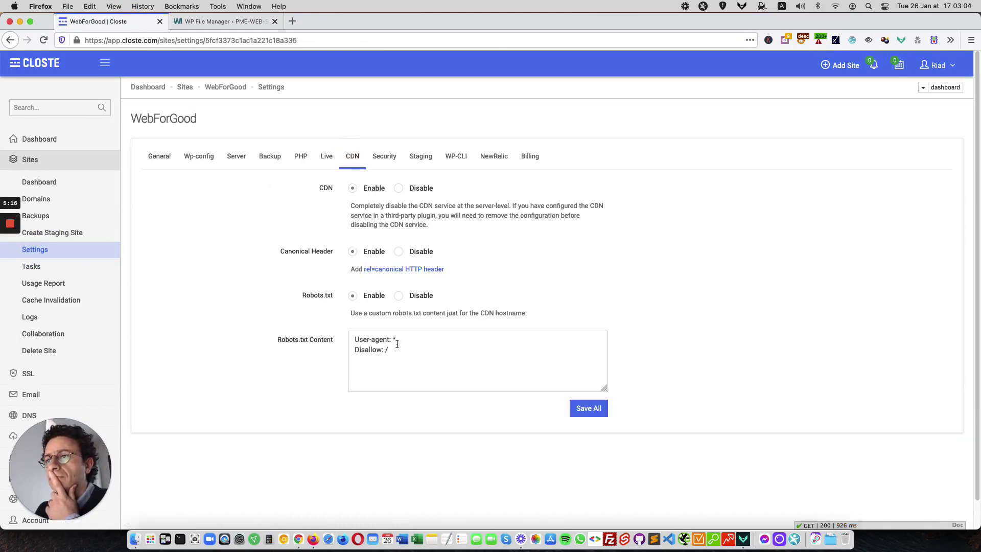
# Step: Remove the slash after "Disallow:" in the CDN's custom robots.txt content and save the settings
pyautogui.click(409, 352)
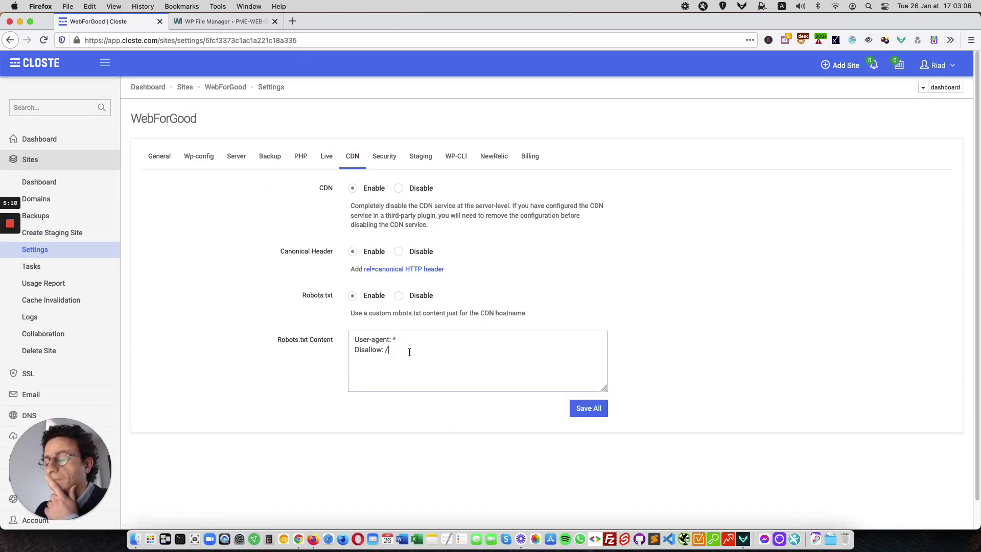
pyautogui.press('BackSpace')
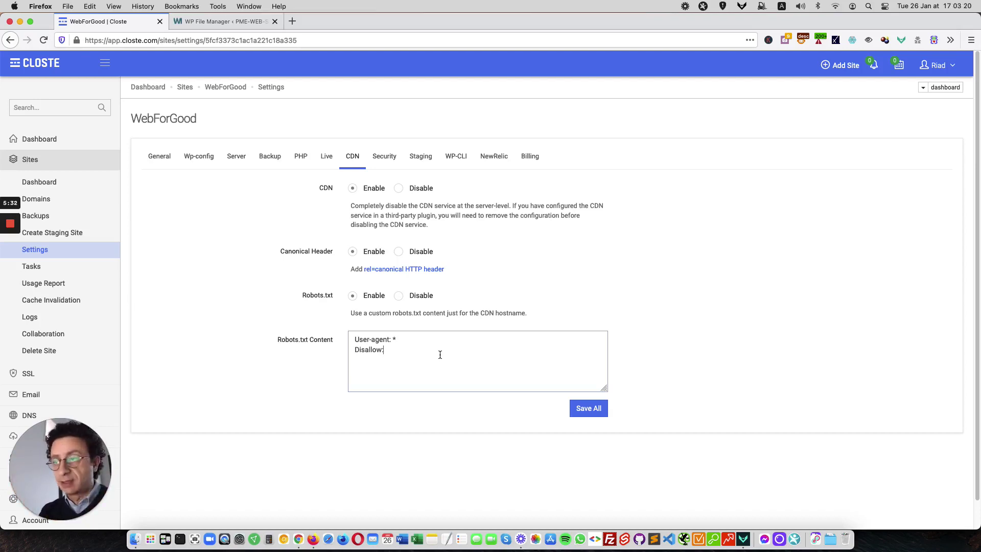
pyautogui.click(587, 408)
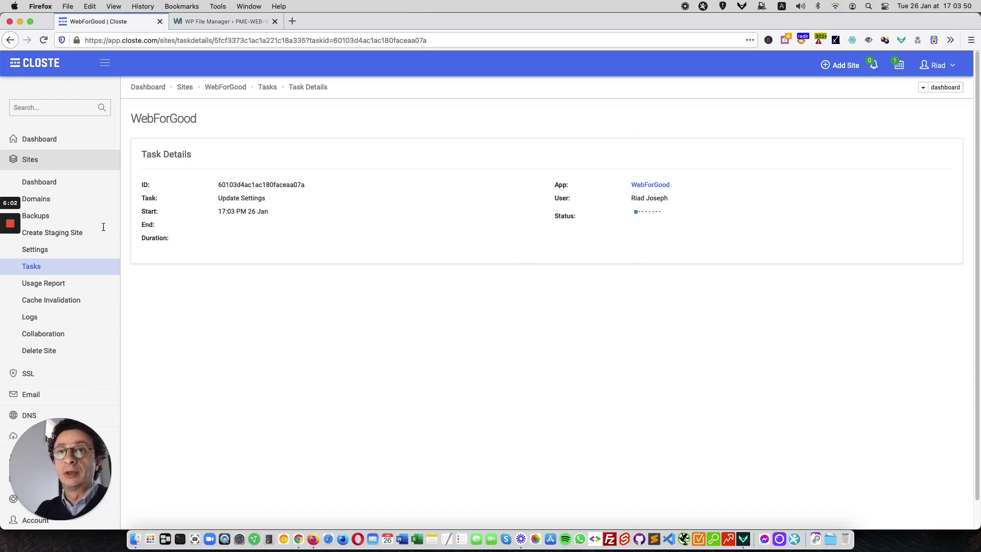
pyautogui.moveTo(10, 235)
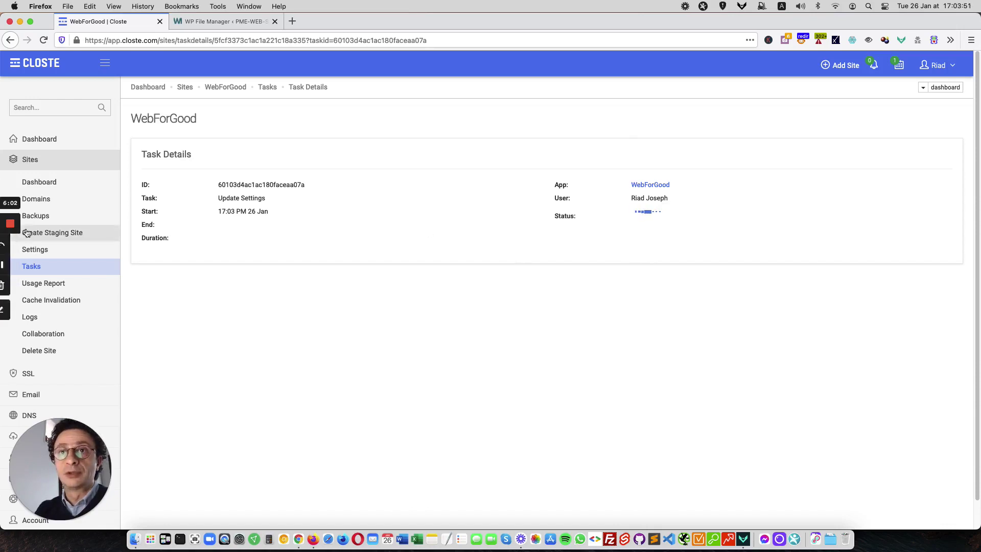
pyautogui.click(11, 266)
pyautogui.click(10, 265)
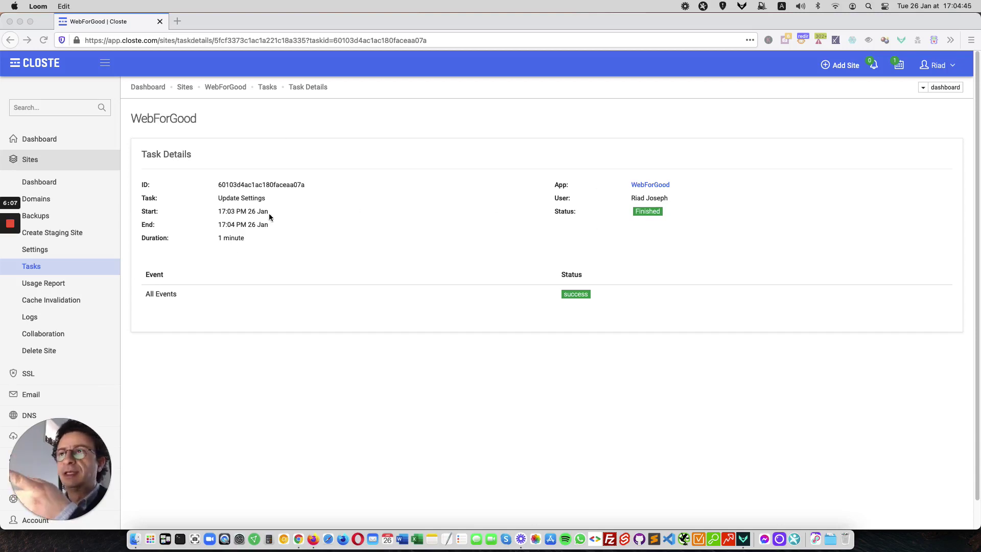
# Step: Return to Search Console in Chrome and start a new live mobile usability test for the youtube-faster-page URL
pyautogui.press('super+Tab')
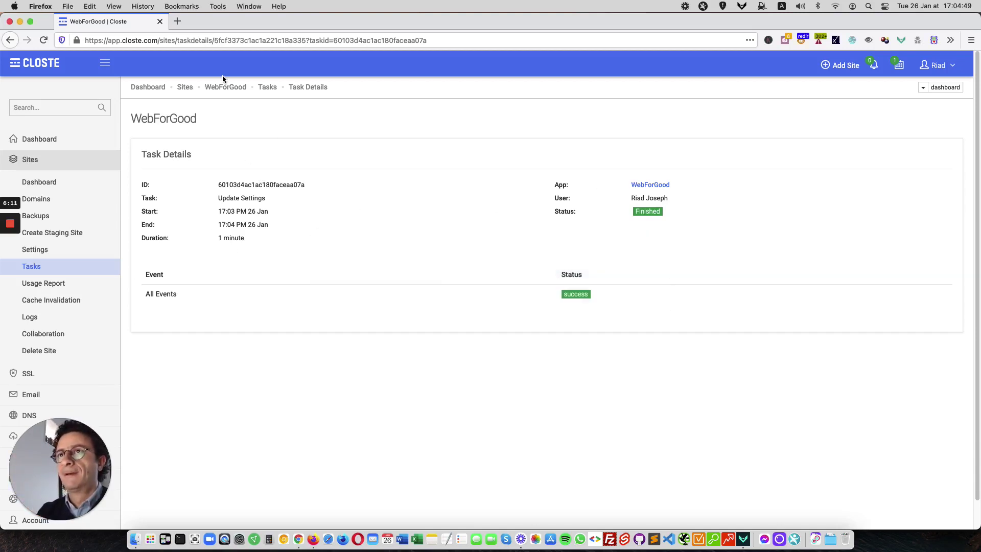
pyautogui.press('super+Tab')
pyautogui.press('super+Tab')
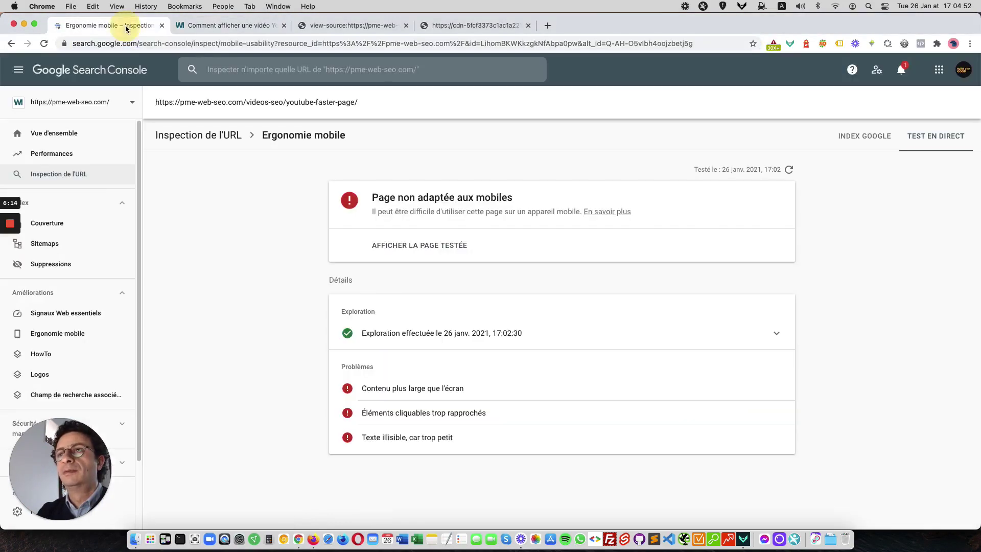
pyautogui.click(128, 26)
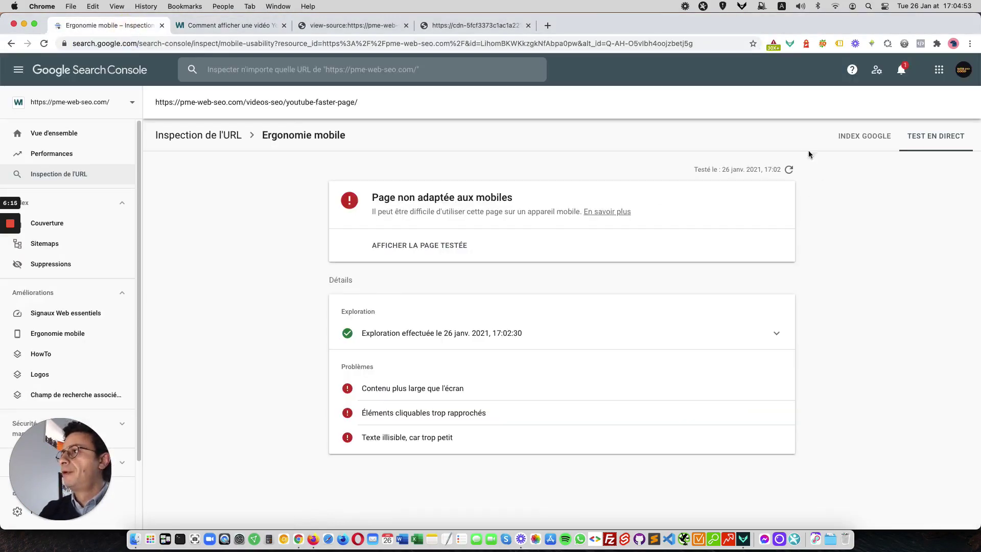
pyautogui.click(788, 170)
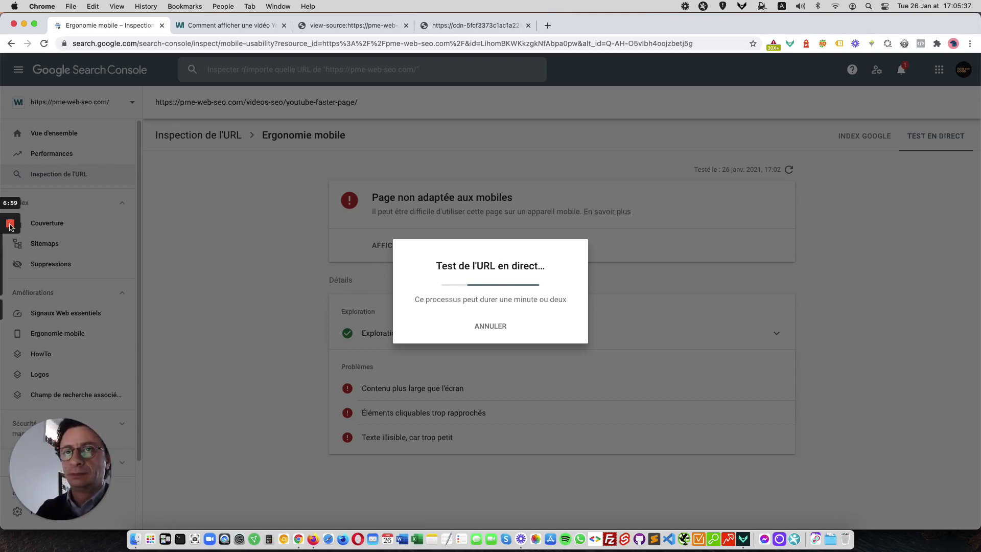
pyautogui.moveTo(9, 227)
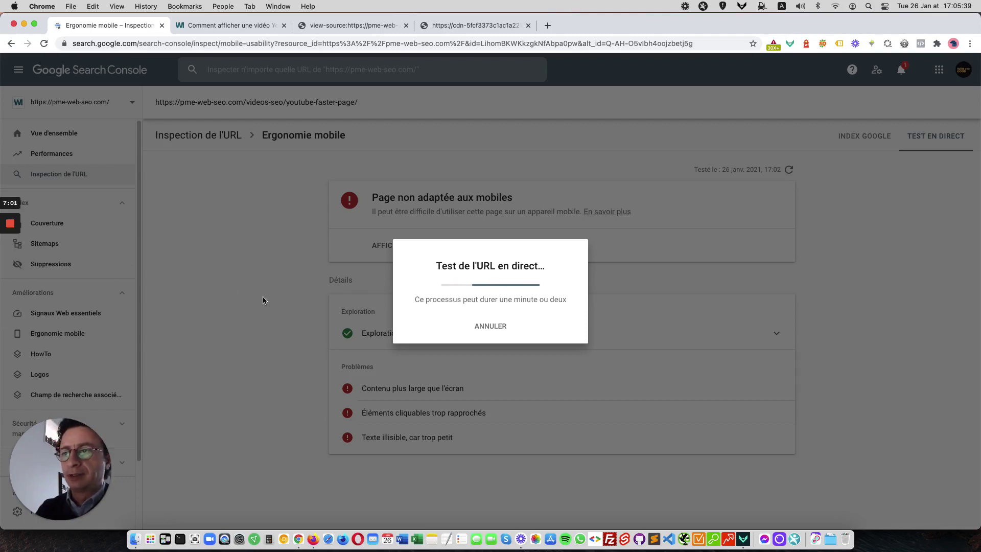